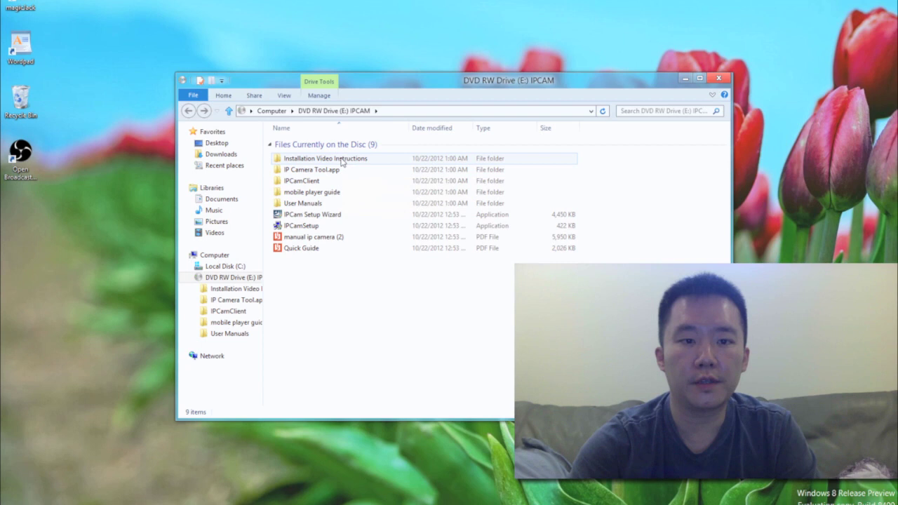
# Look inside Installation Video Instructions, return to the disc root, and select IPCam Setup Wizard
pyautogui.doubleClick(342, 160)
pyautogui.click(188, 111)
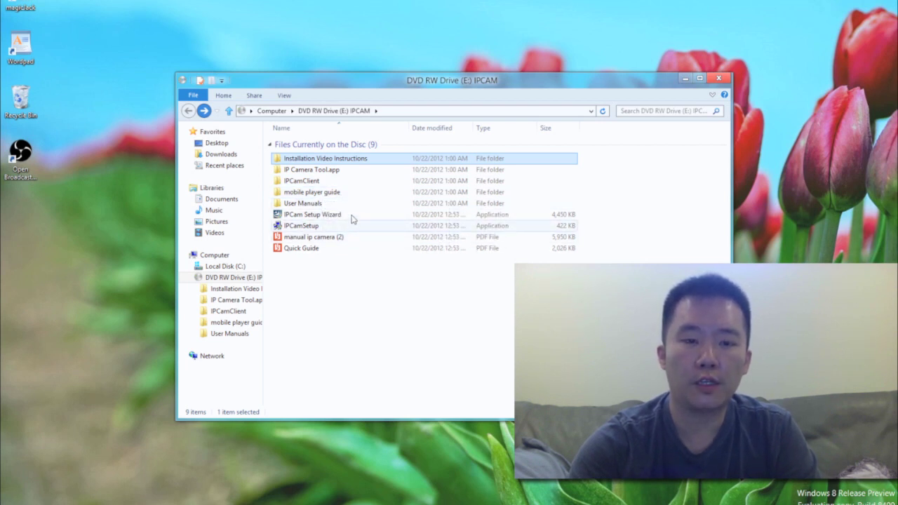
pyautogui.click(353, 215)
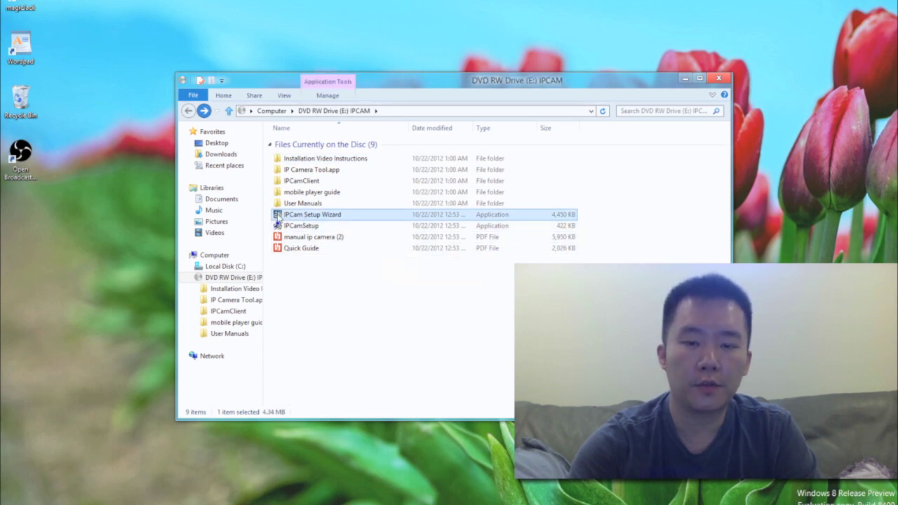
# Run the IPCam Setup Wizard, approve UAC, and install IPCamera Finder with the Complete setup
pyautogui.doubleClick(278, 216)
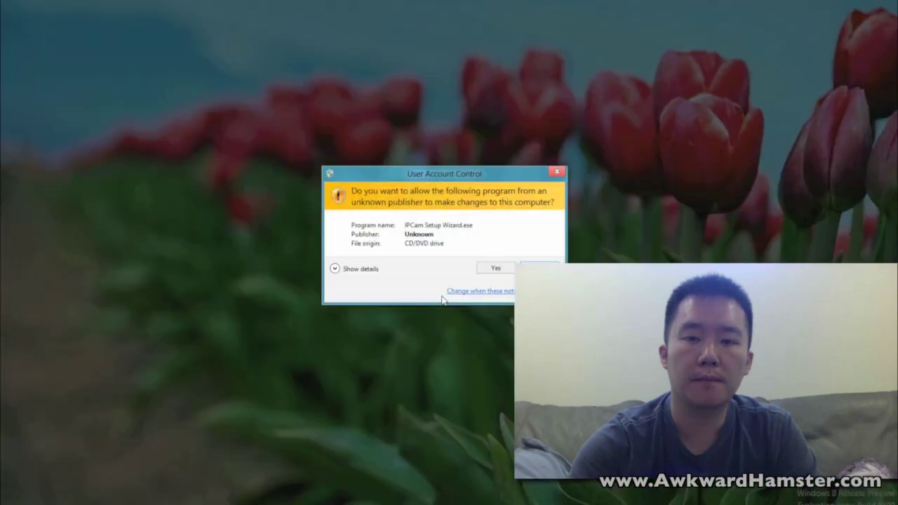
pyautogui.click(499, 270)
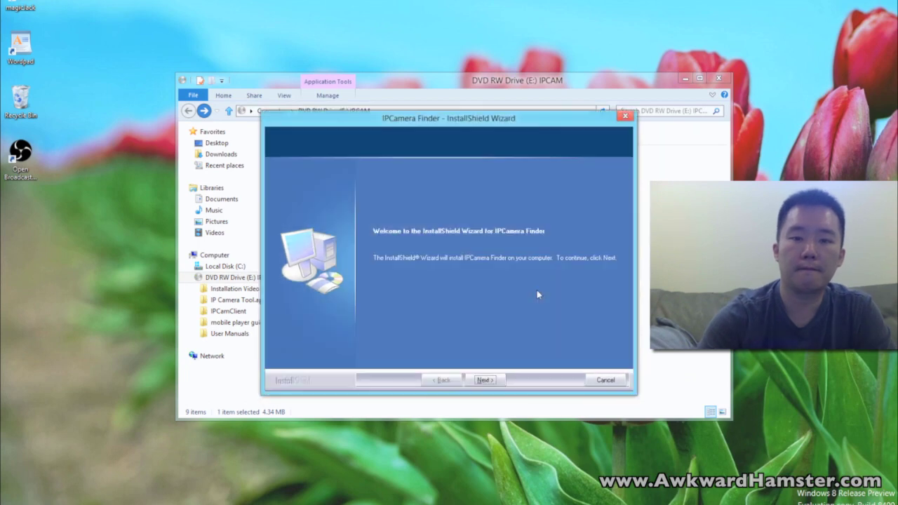
pyautogui.click(489, 384)
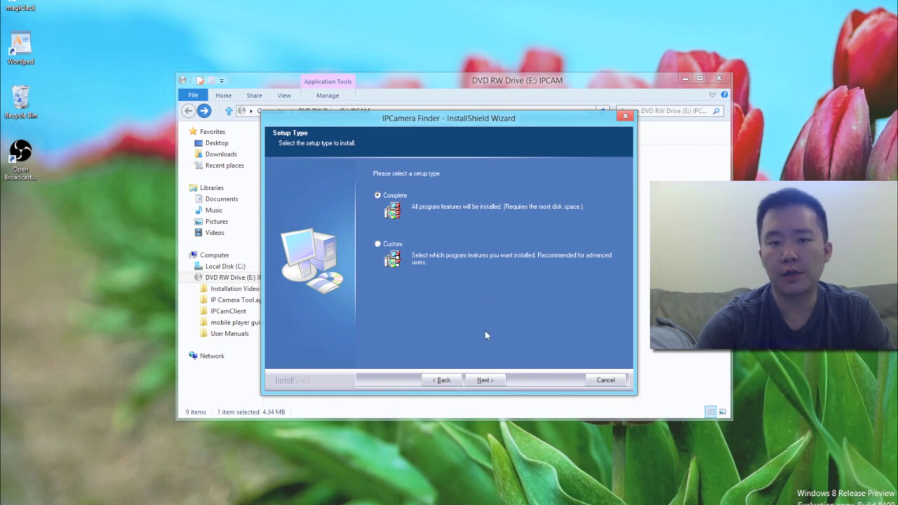
pyautogui.click(486, 382)
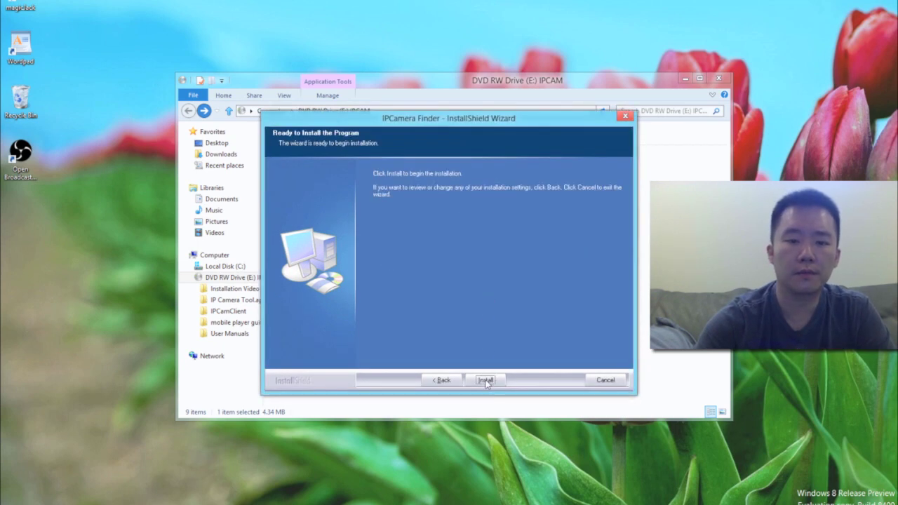
pyautogui.click(486, 381)
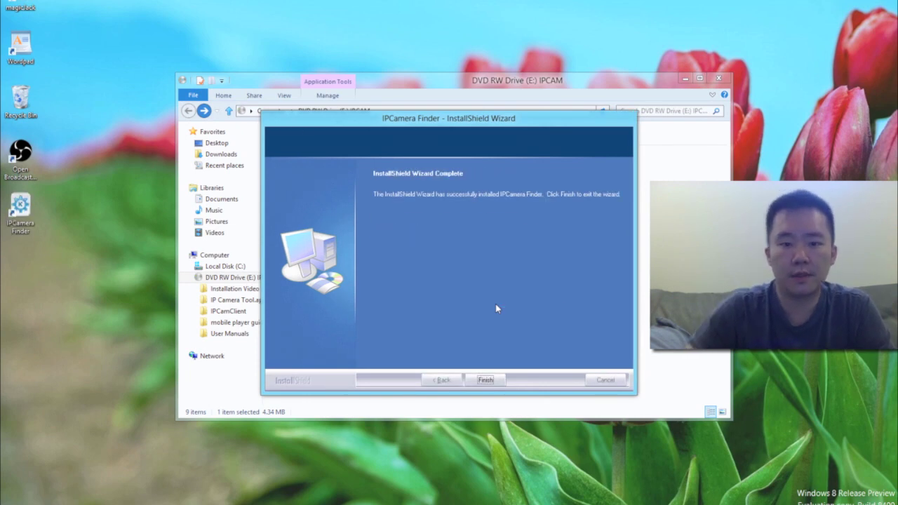
pyautogui.click(484, 380)
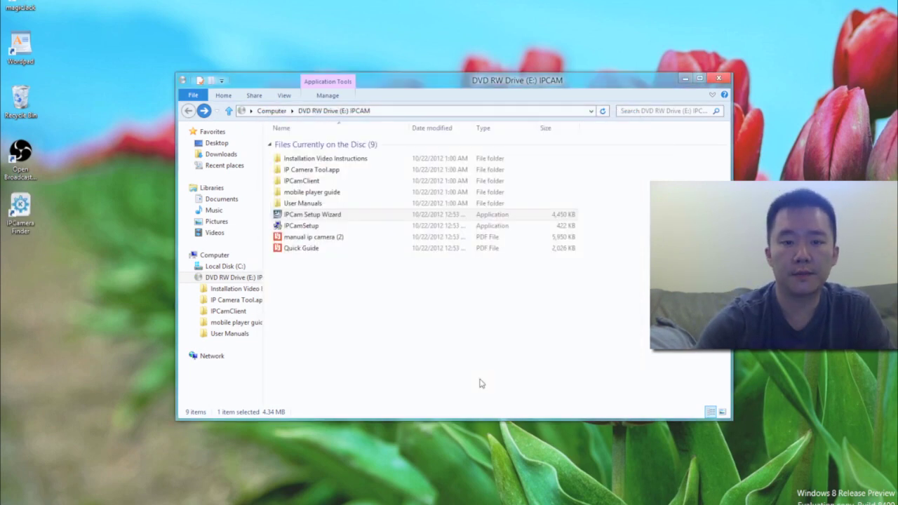
# Minimize File Explorer and launch IPCamera Finder from its desktop shortcut
pyautogui.click(19, 205)
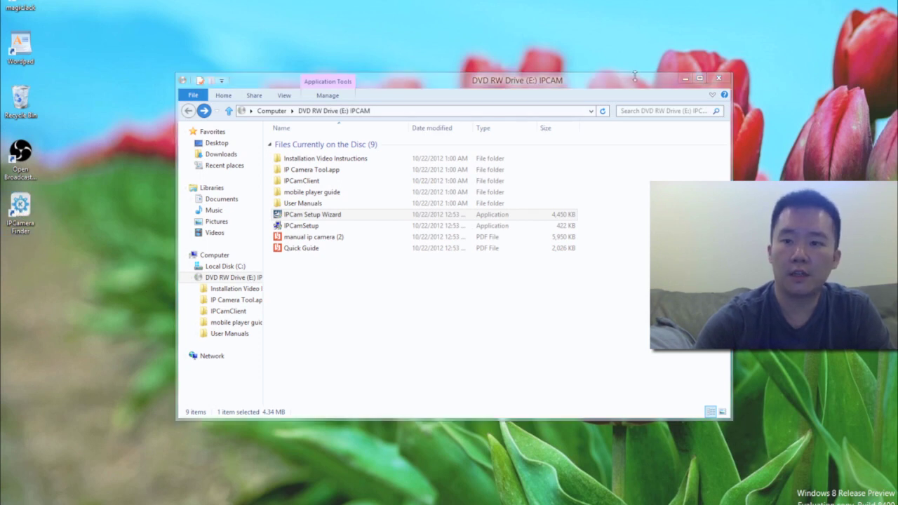
pyautogui.click(687, 80)
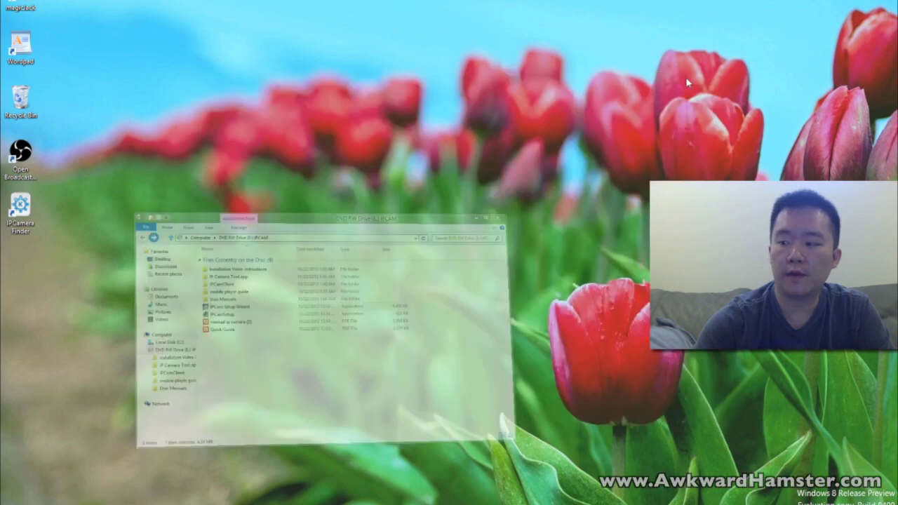
pyautogui.doubleClick(19, 205)
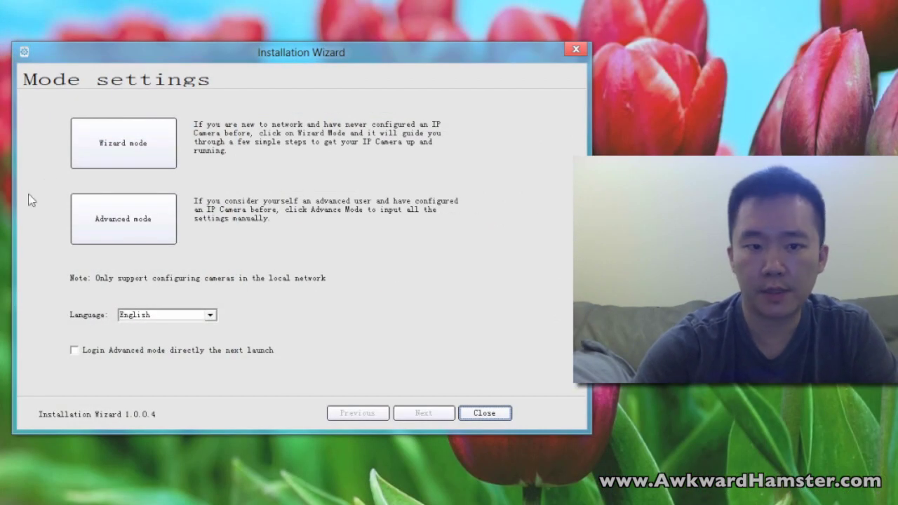
# Choose Wizard mode and view the computer and router cabling diagrams
pyautogui.click(169, 154)
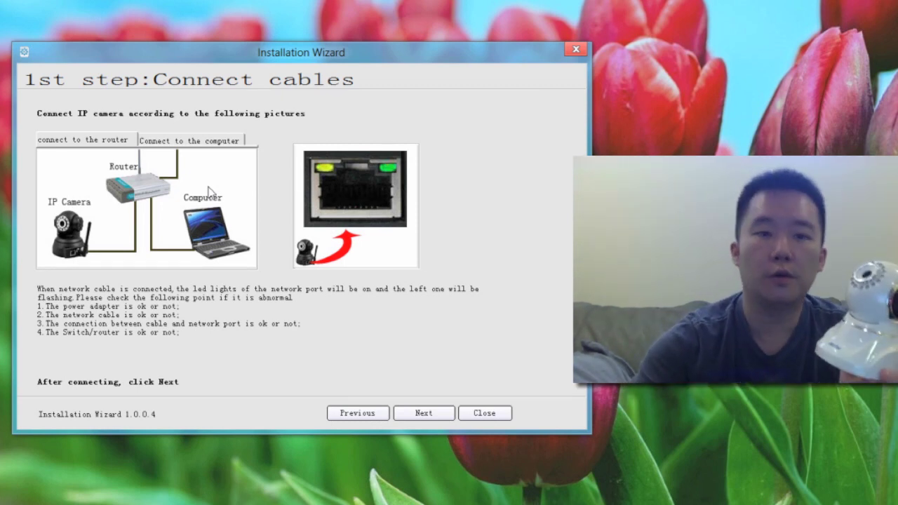
pyautogui.click(211, 141)
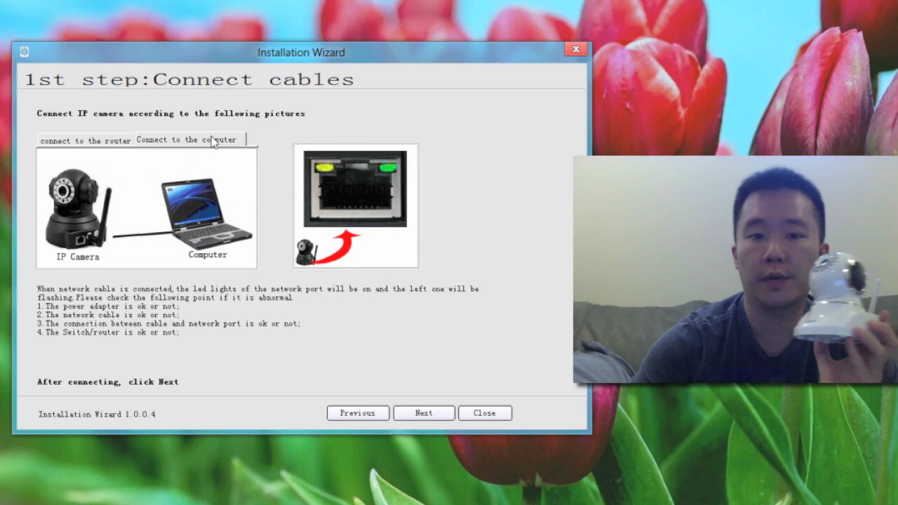
pyautogui.click(92, 142)
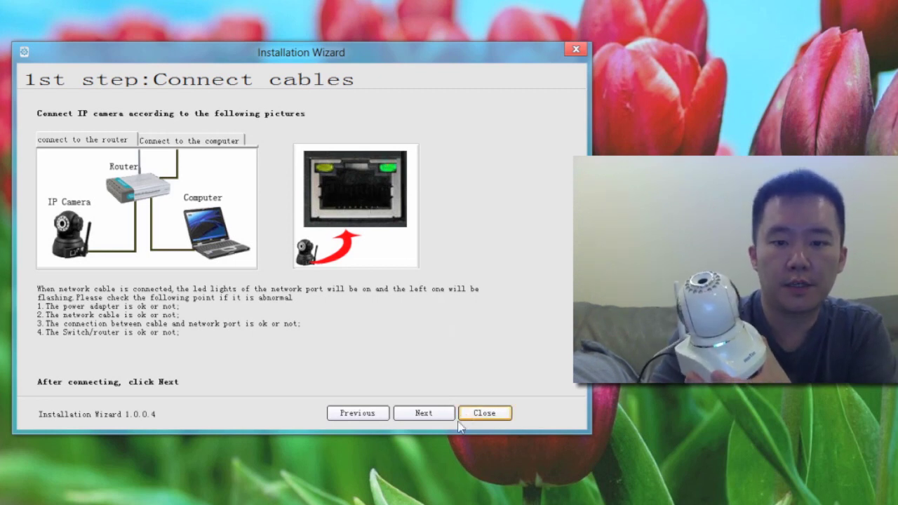
# Pass the cable step, select camera E8ABFA186A80 at 192.168.1.8, and continue
pyautogui.click(424, 413)
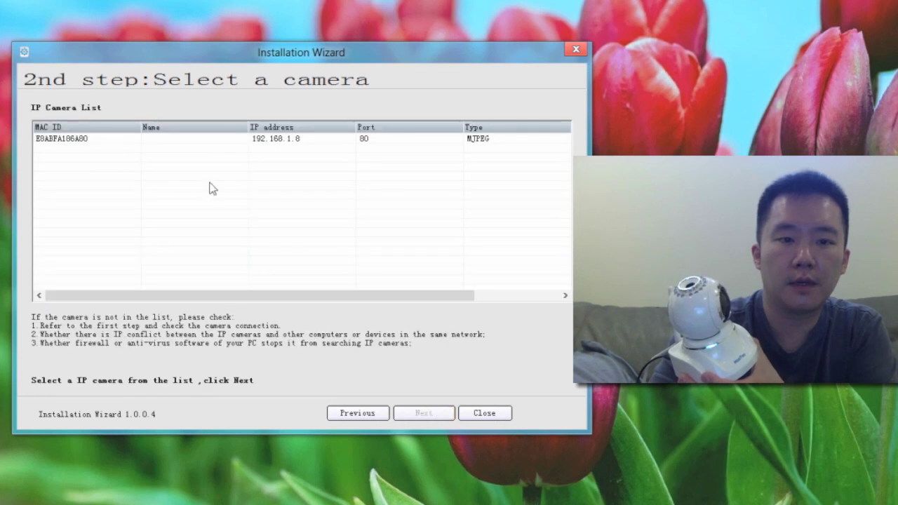
pyautogui.click(103, 139)
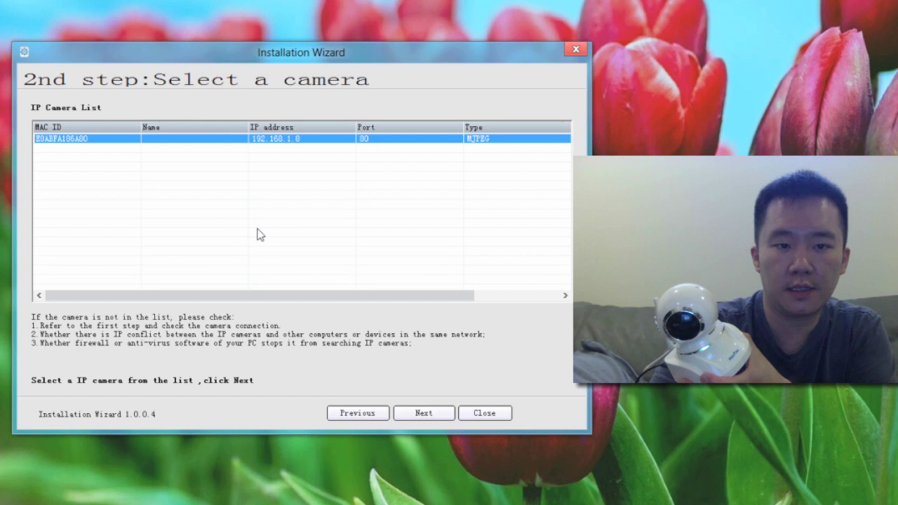
pyautogui.click(421, 414)
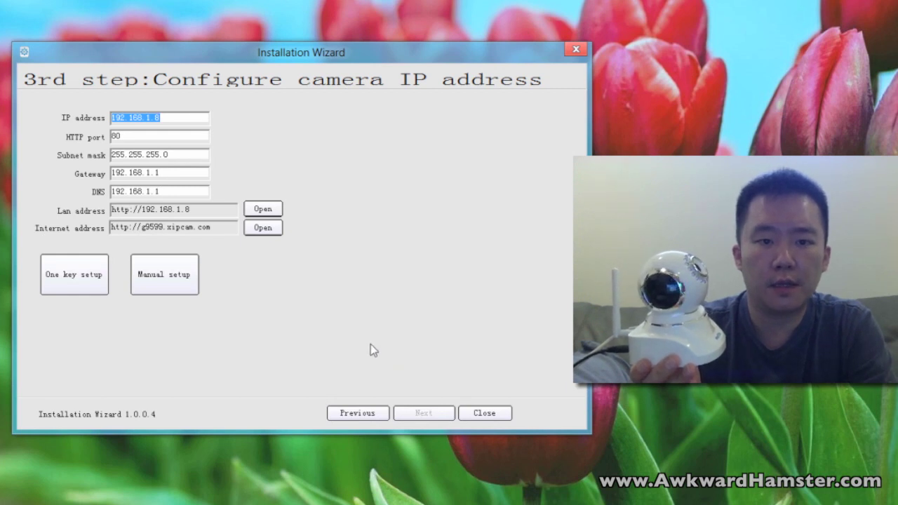
# Run One key setup keeping IP 192.168.1.8 and confirm the success message
pyautogui.click(187, 119)
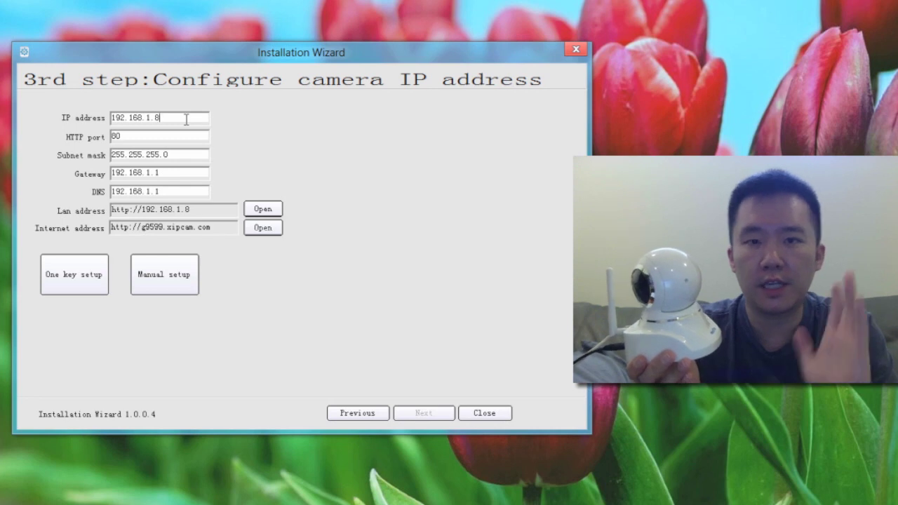
pyautogui.click(71, 291)
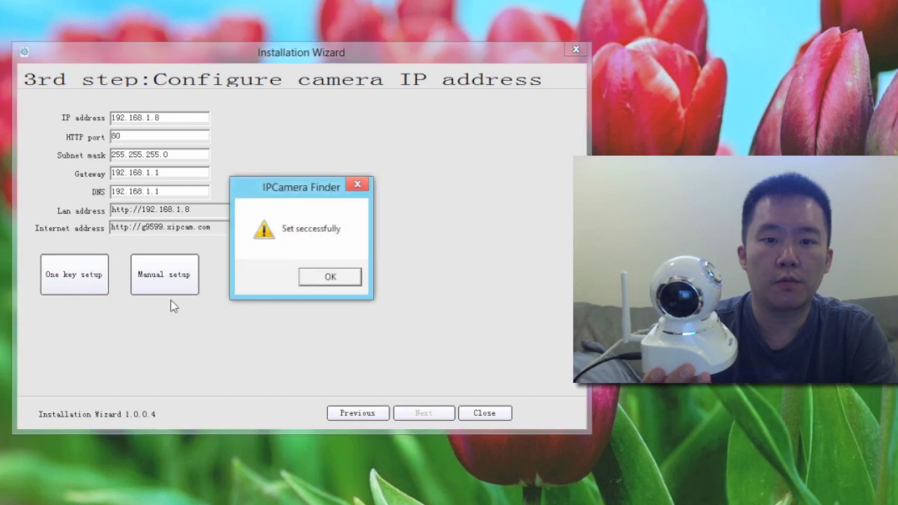
pyautogui.click(322, 278)
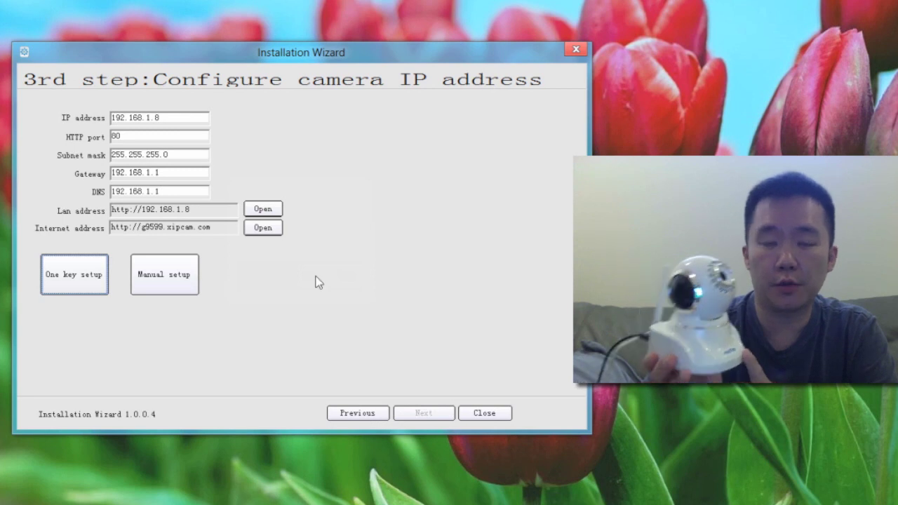
# Close the wizard, load 192.168.1.8 in Firefox, and allow its scripts in NoScript
pyautogui.click(497, 414)
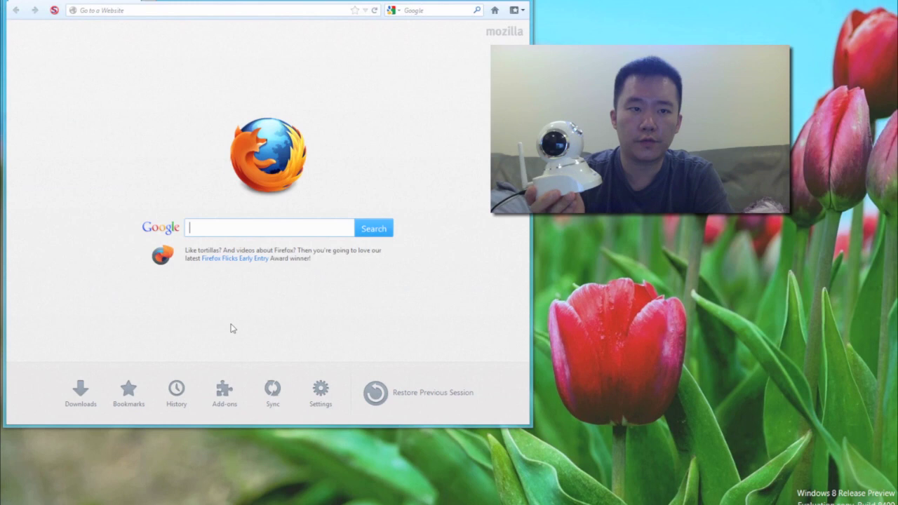
pyautogui.click(145, 10)
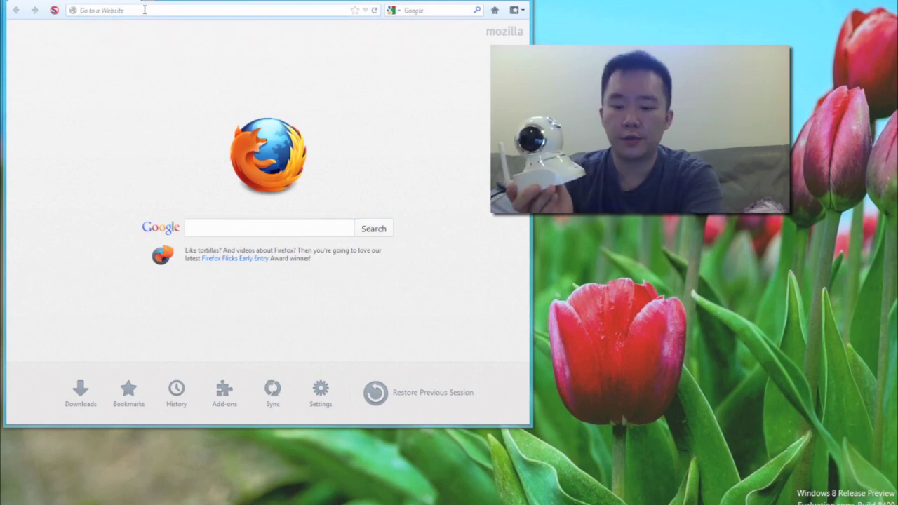
pyautogui.write('ottp:1')
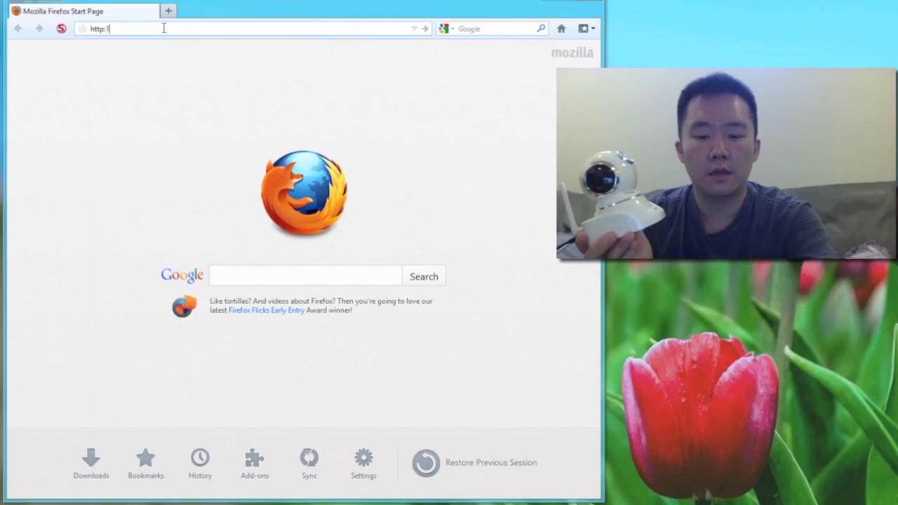
pyautogui.write('92.168.1.8')
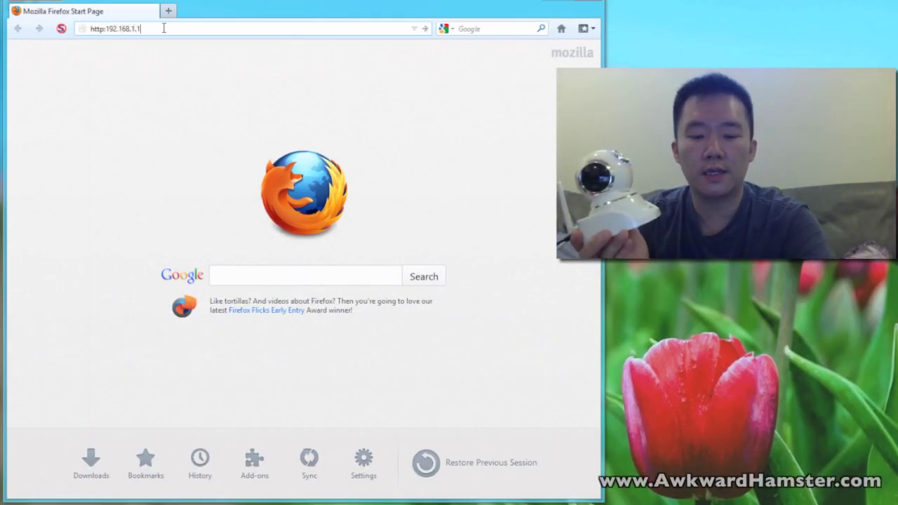
pyautogui.press('Return')
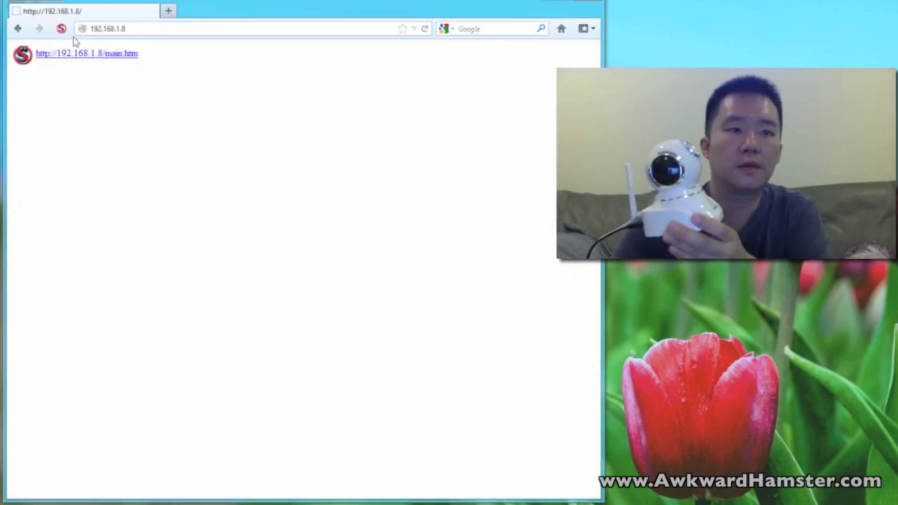
pyautogui.click(61, 29)
pyautogui.click(75, 58)
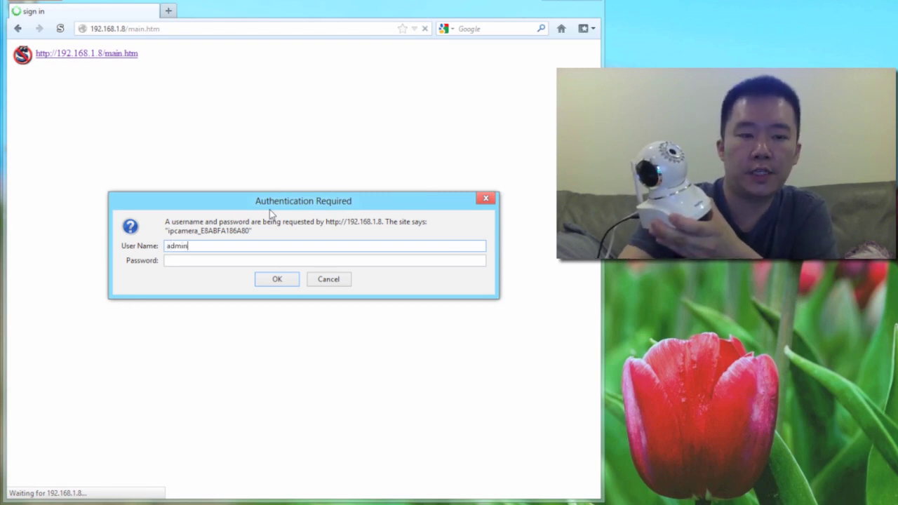
# Confirm the login prompt and sign in using Server Push Mode
pyautogui.click(279, 280)
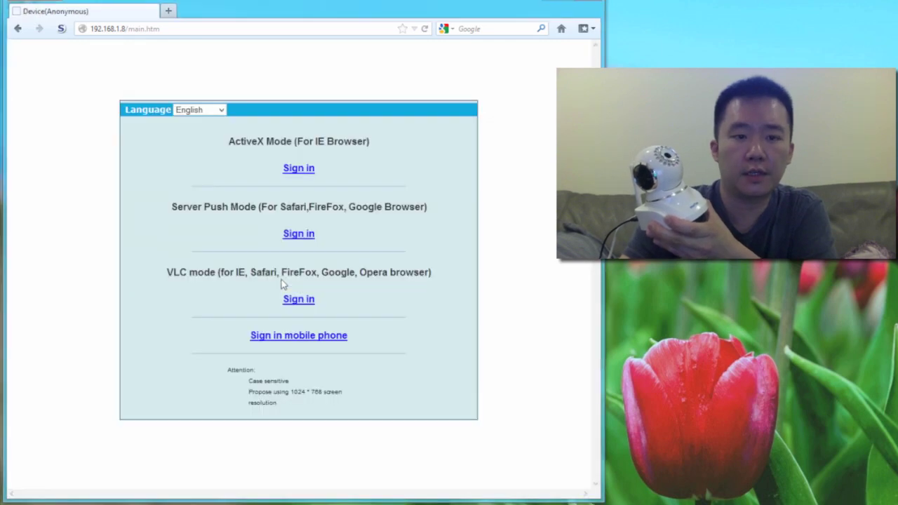
pyautogui.click(297, 237)
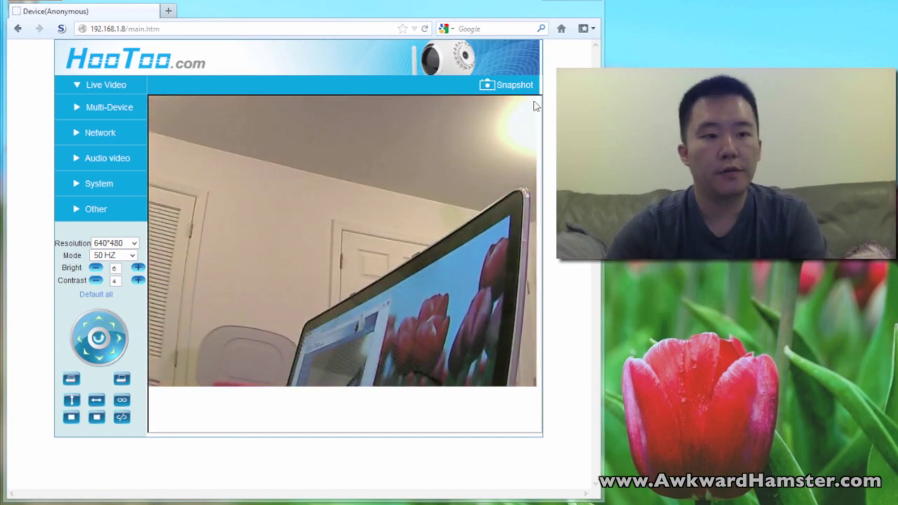
# Scan for wireless networks, choose AD3X4 with its WEP key, and submit the wireless LAN settings
pyautogui.click(98, 133)
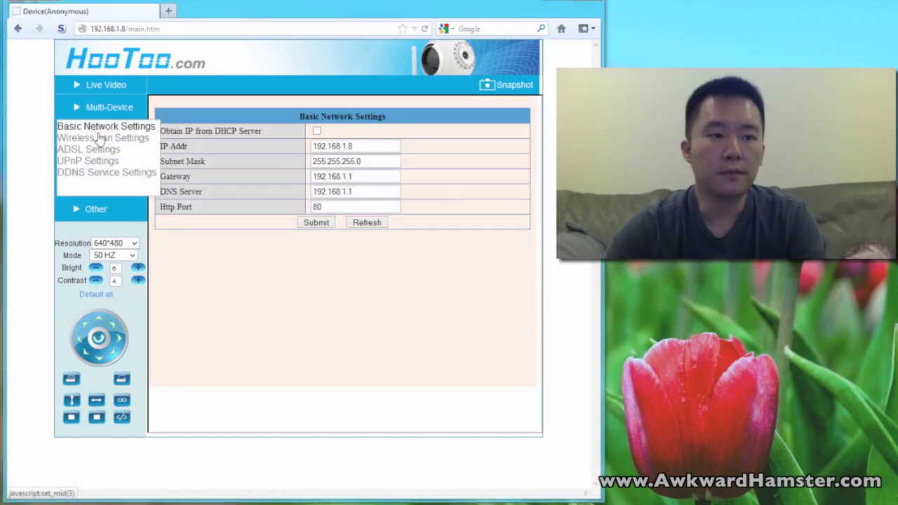
pyautogui.click(100, 138)
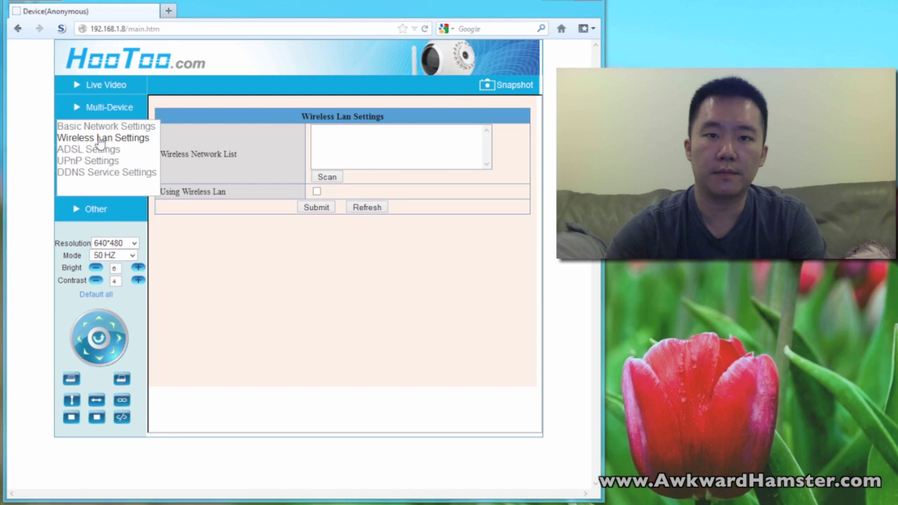
pyautogui.click(323, 178)
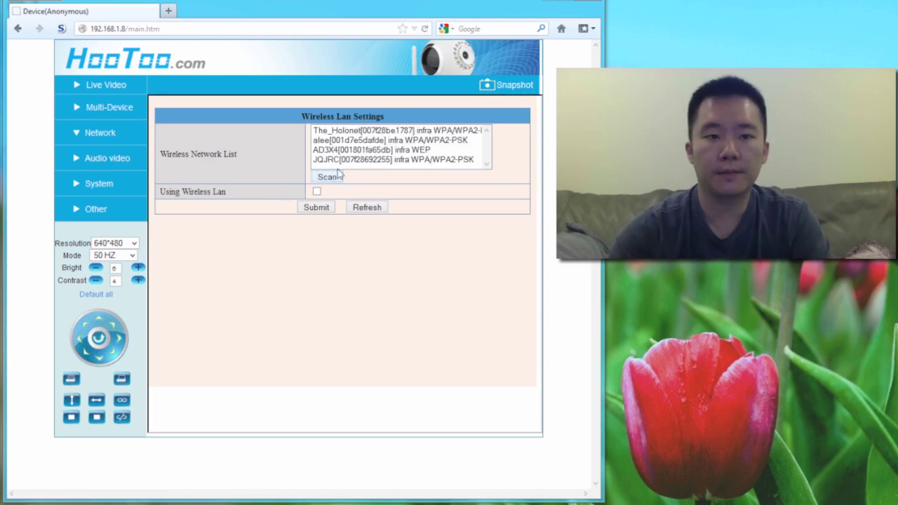
pyautogui.click(354, 151)
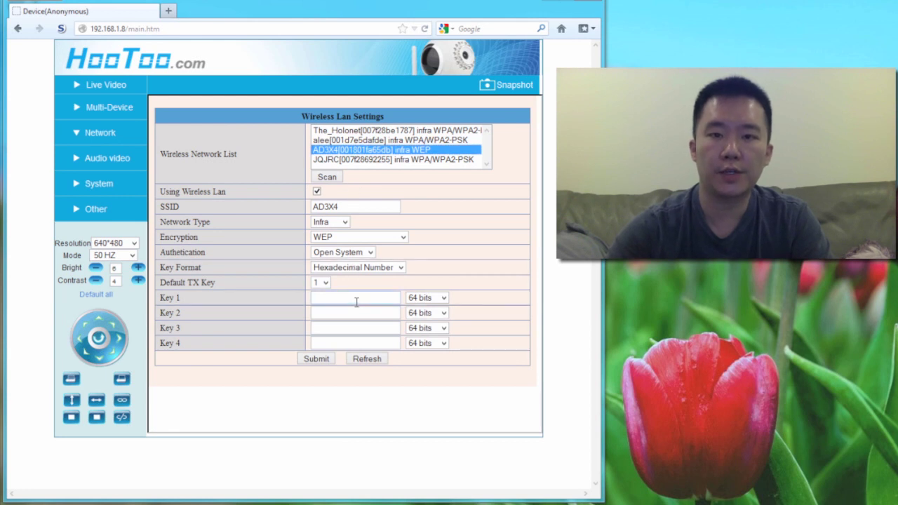
pyautogui.click(317, 360)
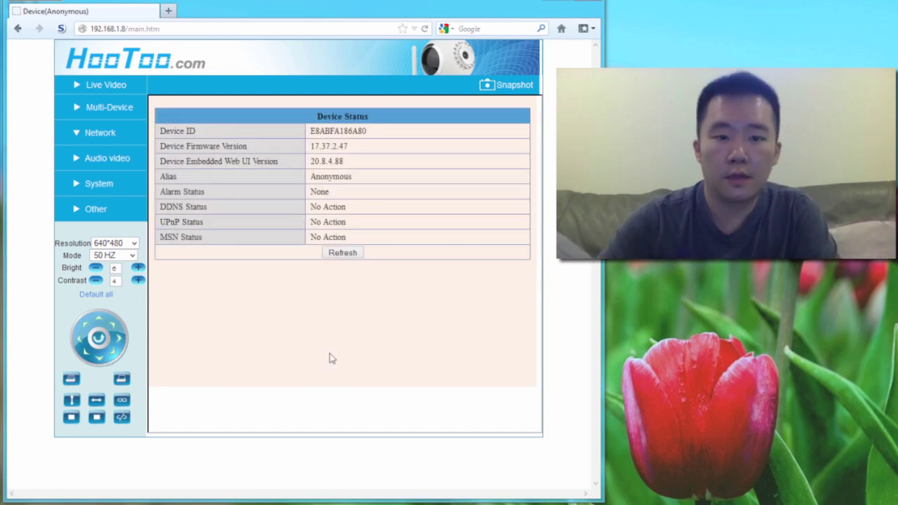
# Return to the Live Video page from the left navigation panel
pyautogui.click(106, 85)
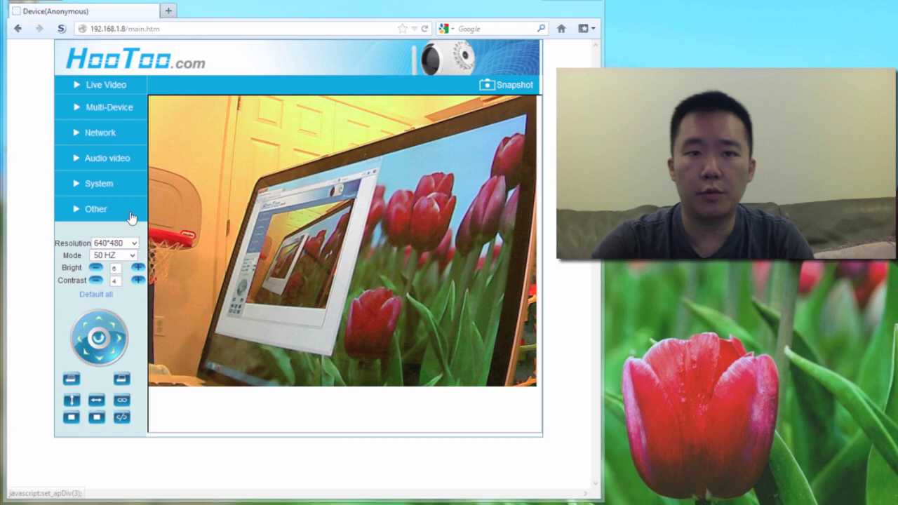
# Switch the live feed resolution to 320*240, then 160*120, then back to 640*480
pyautogui.click(129, 243)
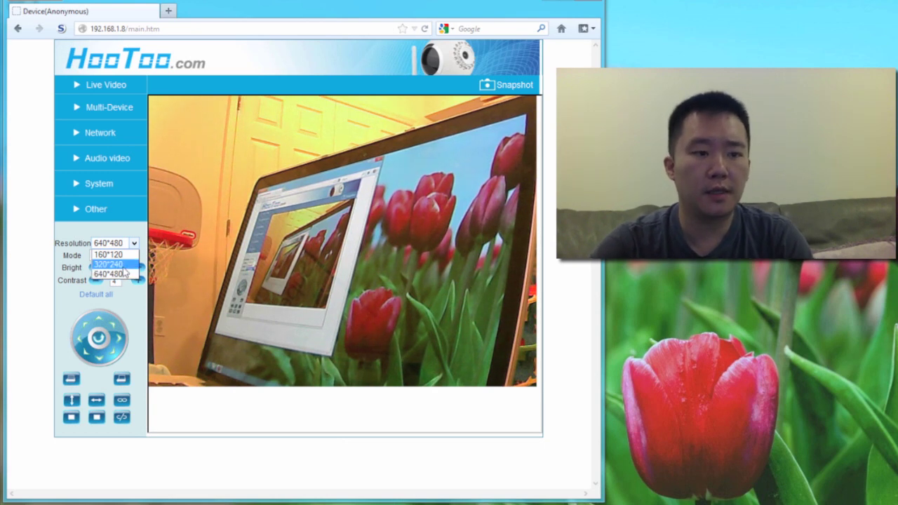
pyautogui.click(124, 266)
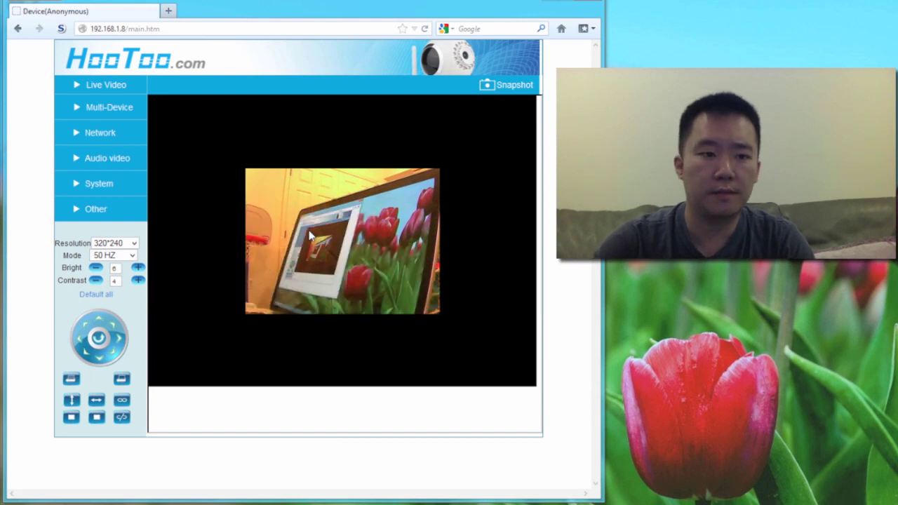
pyautogui.click(134, 243)
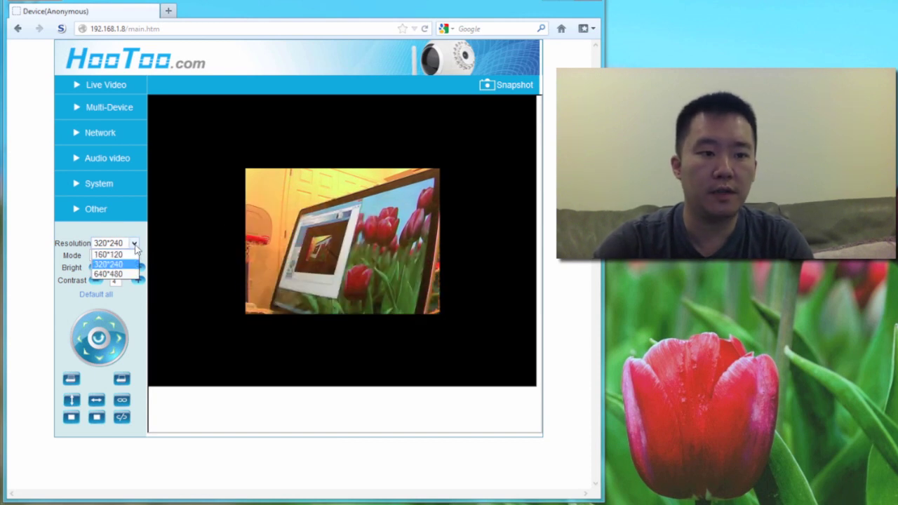
pyautogui.click(125, 273)
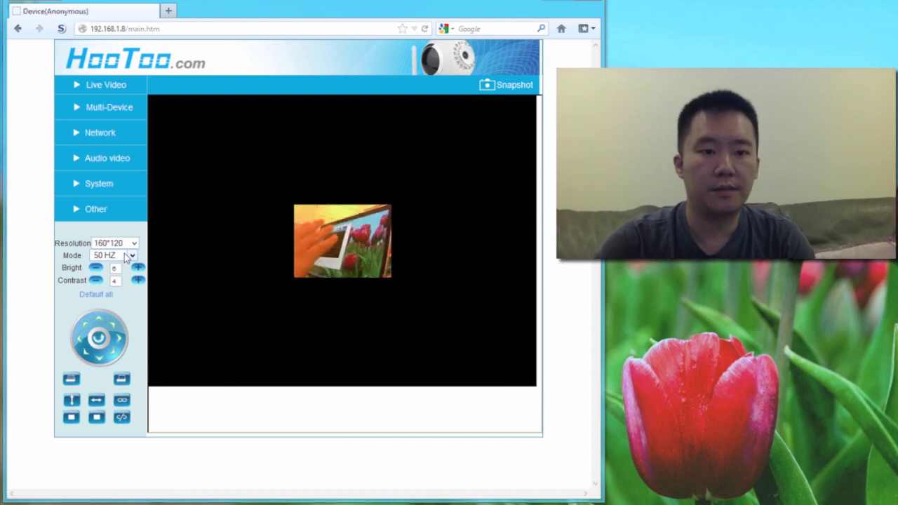
pyautogui.click(133, 245)
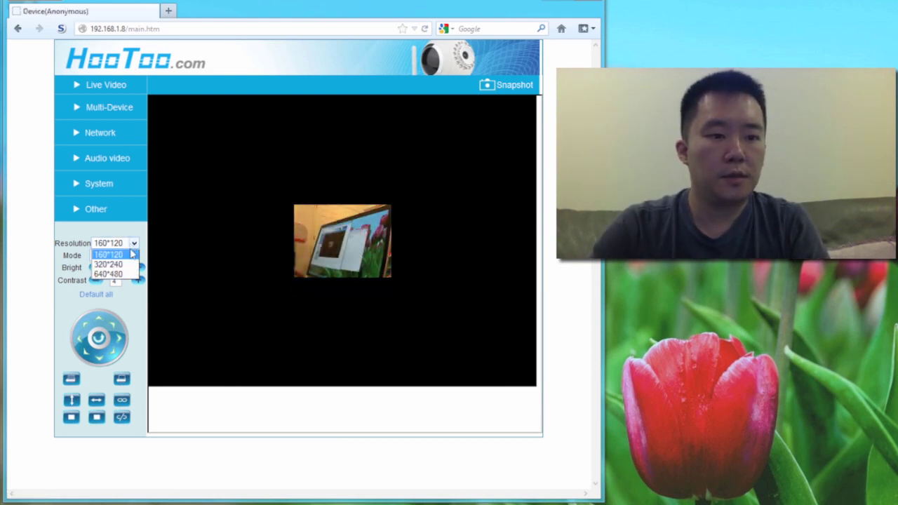
pyautogui.click(129, 273)
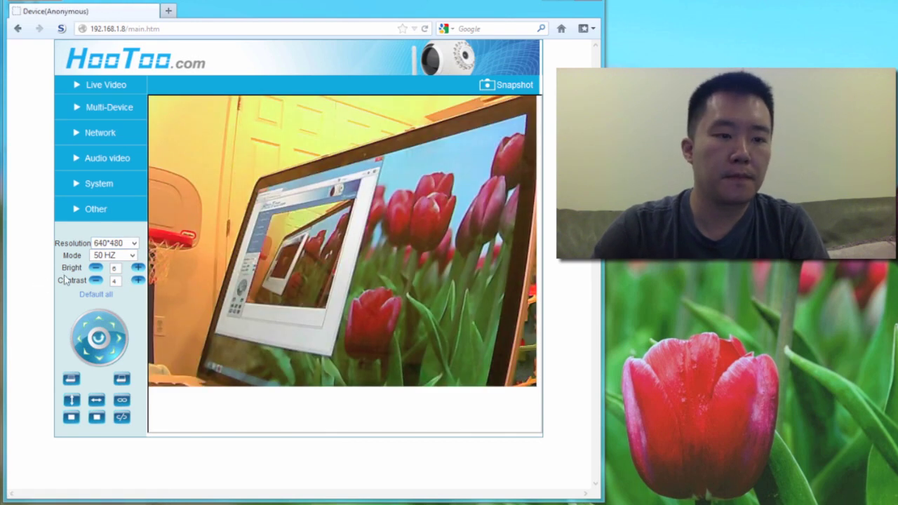
# Keep the light-frequency Mode at 50 HZ and nudge brightness up one step, then back down
pyautogui.click(132, 257)
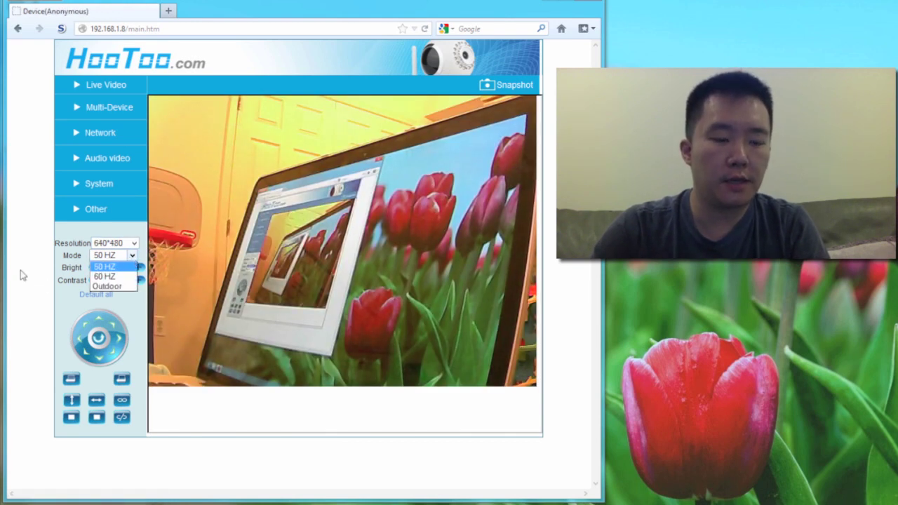
pyautogui.click(35, 318)
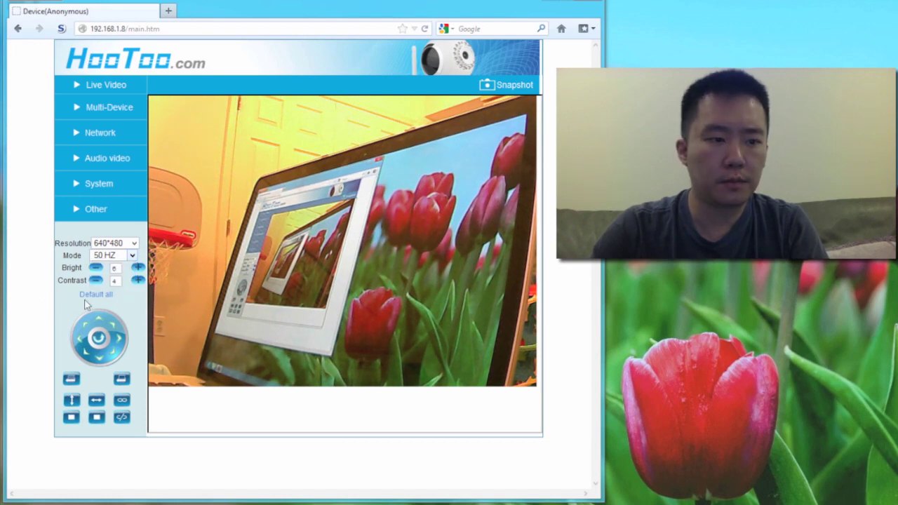
pyautogui.click(137, 269)
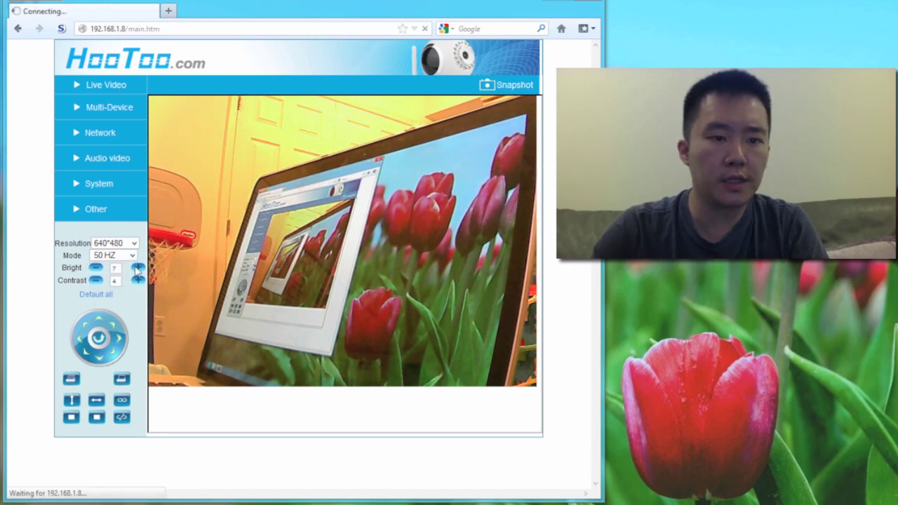
pyautogui.click(96, 268)
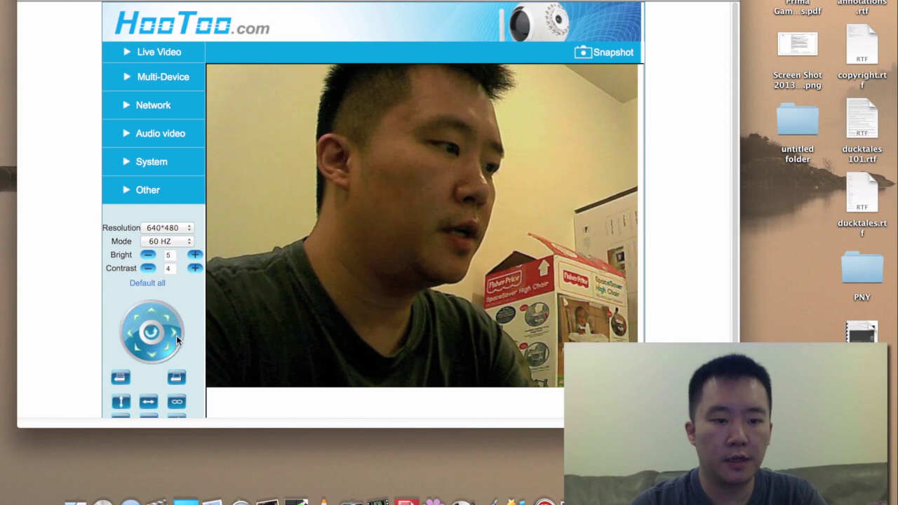
# Pan the camera up-right, left and back, tilt it up and down, then recentre it
pyautogui.click(167, 317)
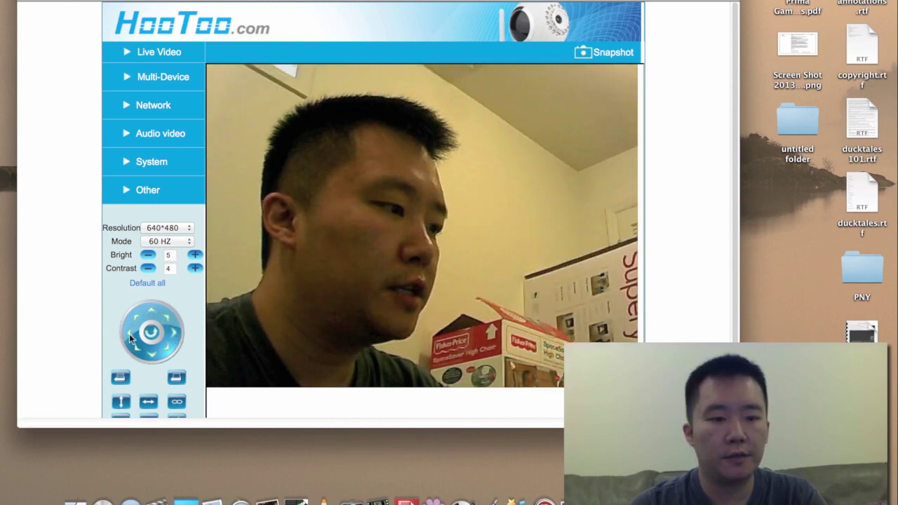
pyautogui.click(127, 332)
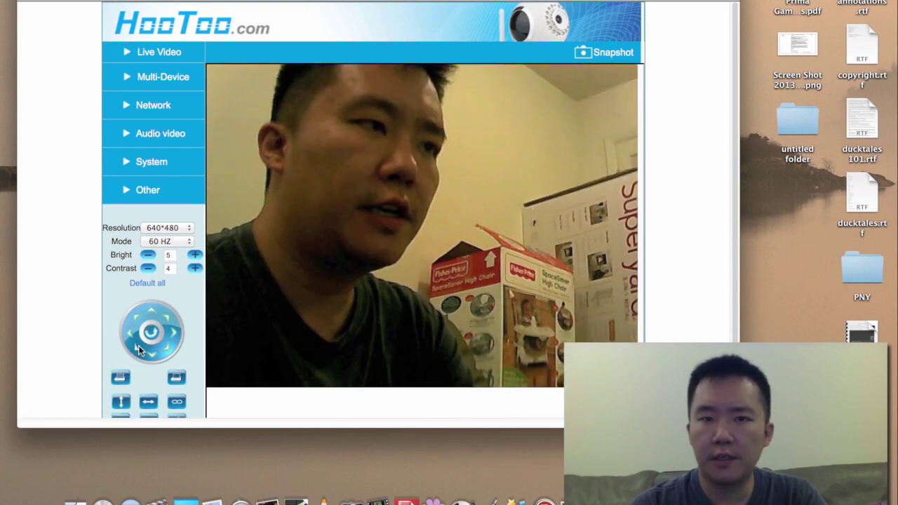
pyautogui.click(131, 330)
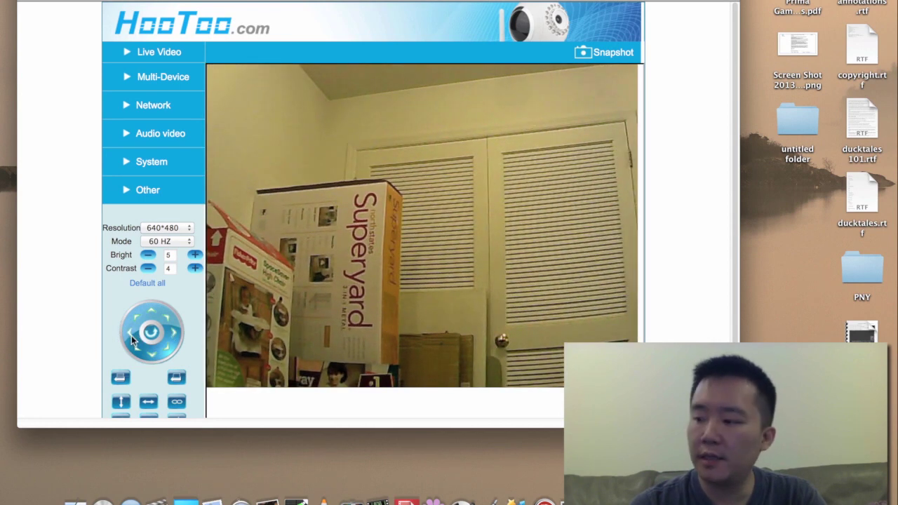
pyautogui.click(131, 336)
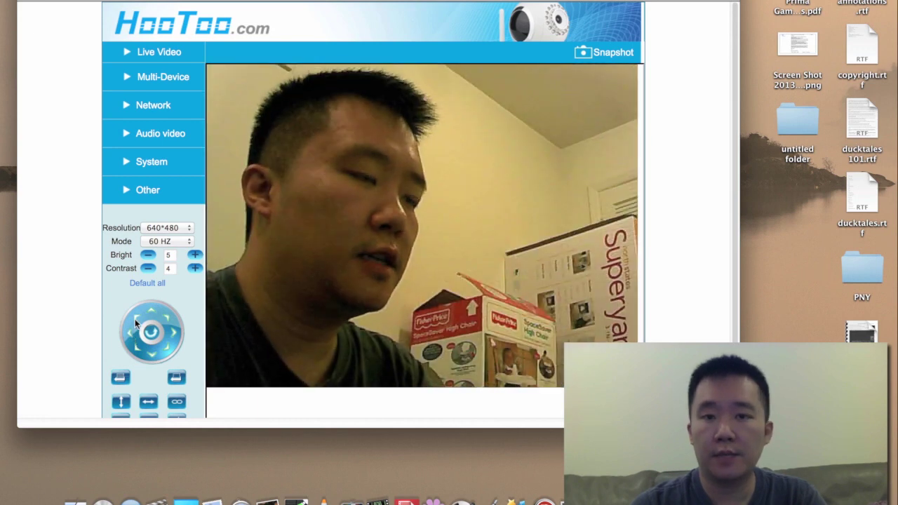
pyautogui.click(134, 319)
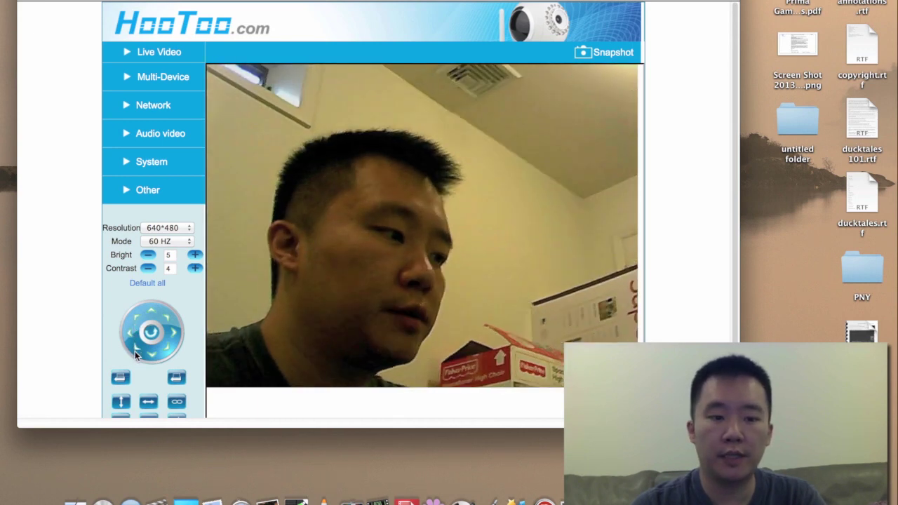
pyautogui.click(134, 351)
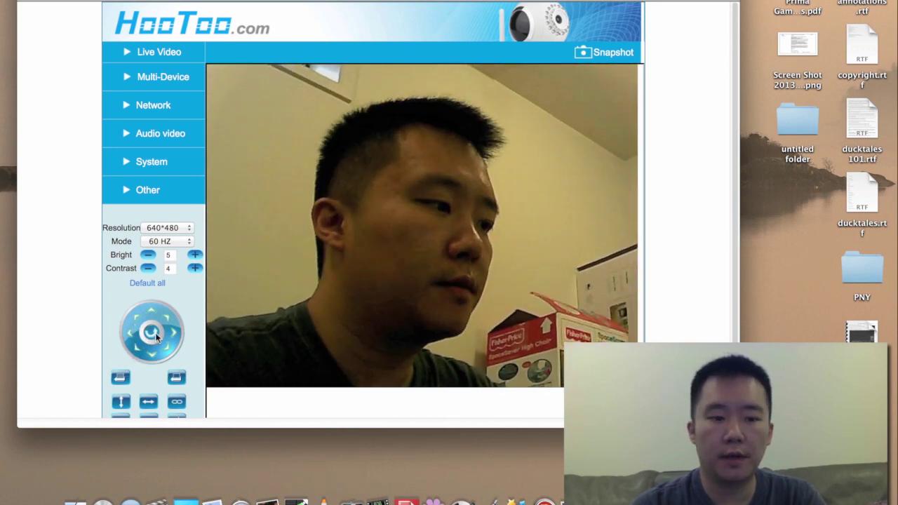
pyautogui.click(154, 333)
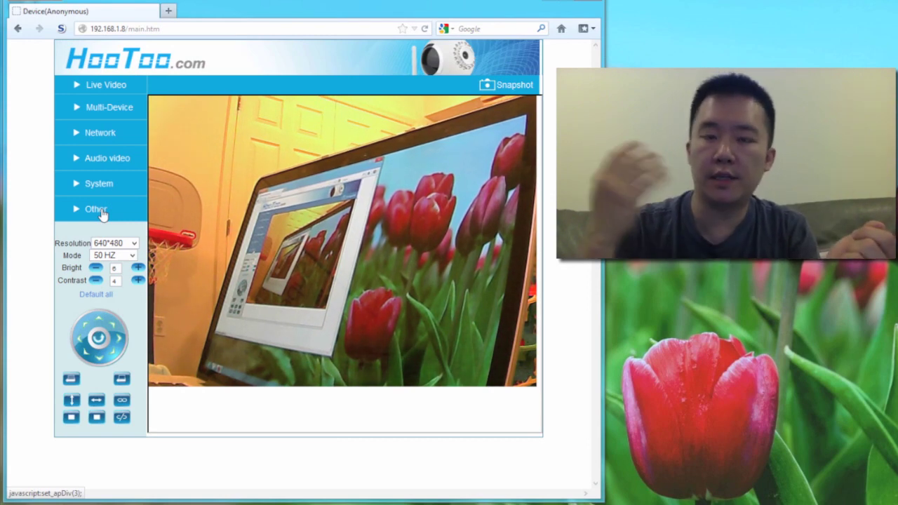
# In System > Users Settings, enter a new password for the admin user and submit it
pyautogui.click(100, 212)
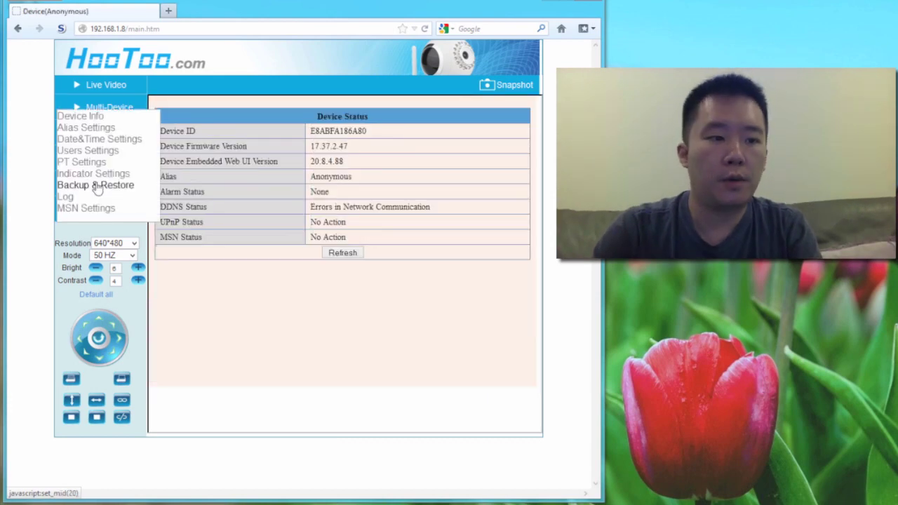
pyautogui.click(111, 151)
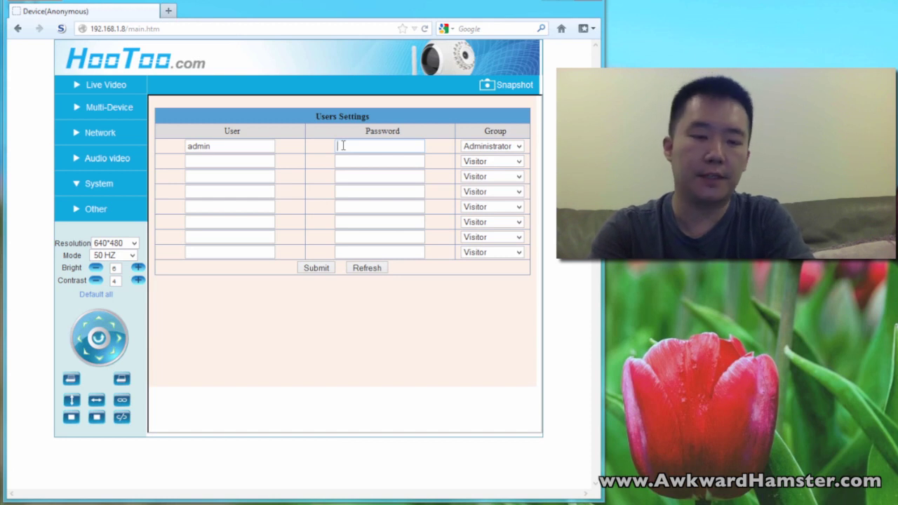
pyautogui.write('1')
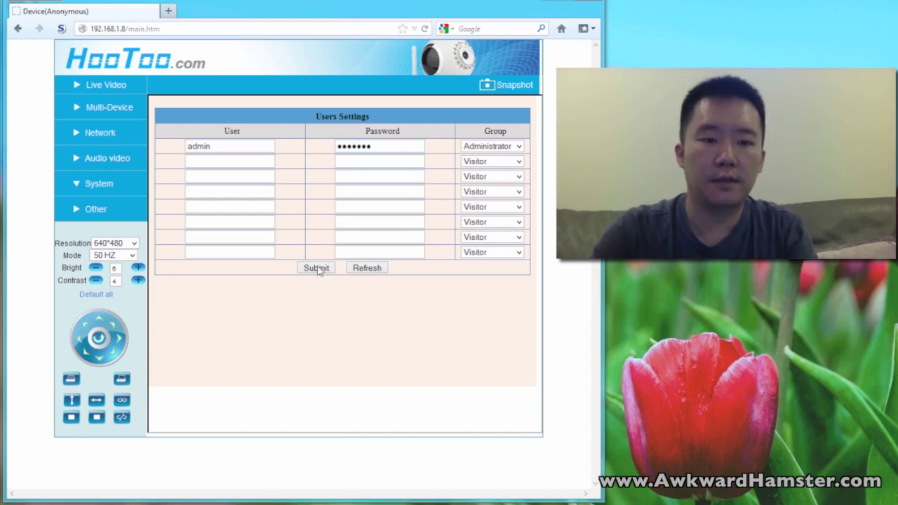
pyautogui.click(317, 269)
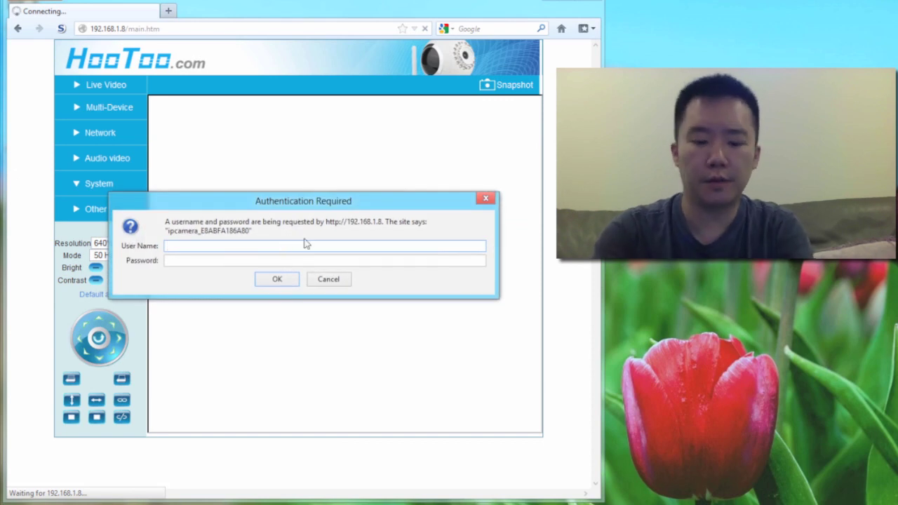
# Sign in as admin with the new password and decline saving it in Firefox
pyautogui.click(305, 244)
pyautogui.write('admin')
pyautogui.press('Tab')
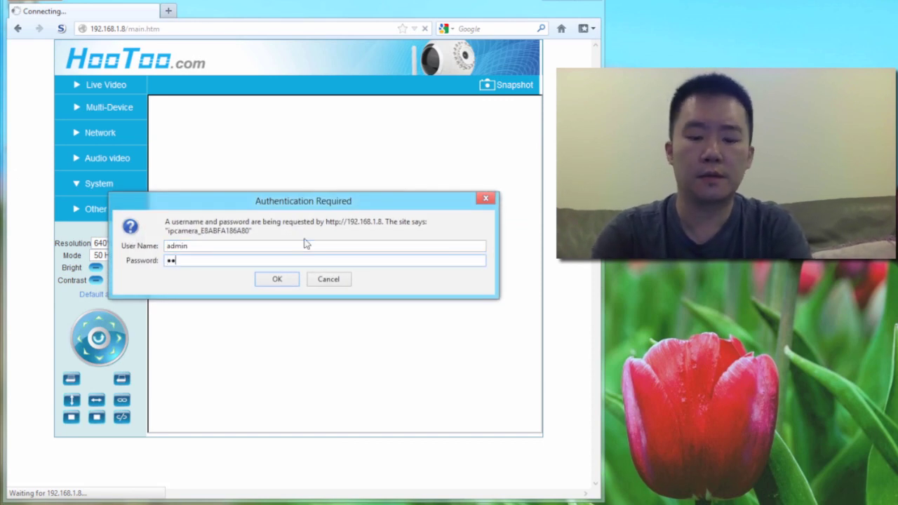
pyautogui.write('1234567')
pyautogui.press('Return')
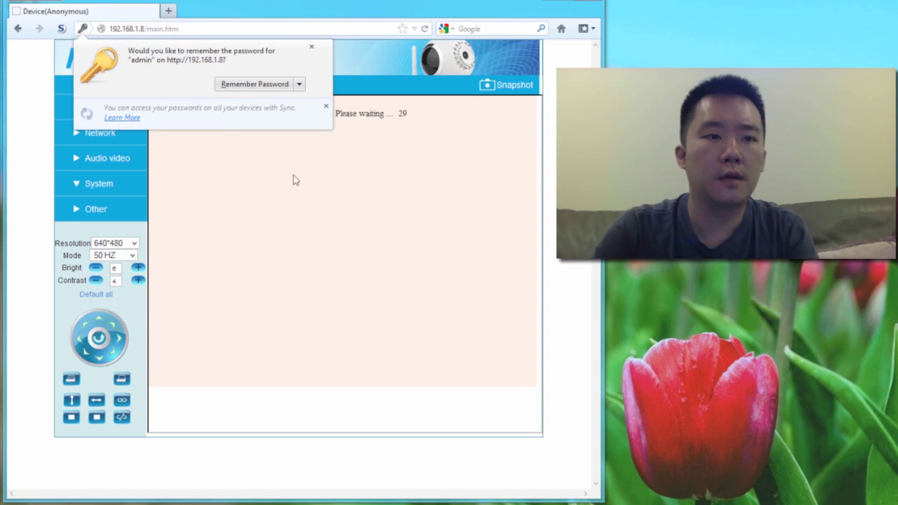
pyautogui.click(313, 48)
pyautogui.click(116, 191)
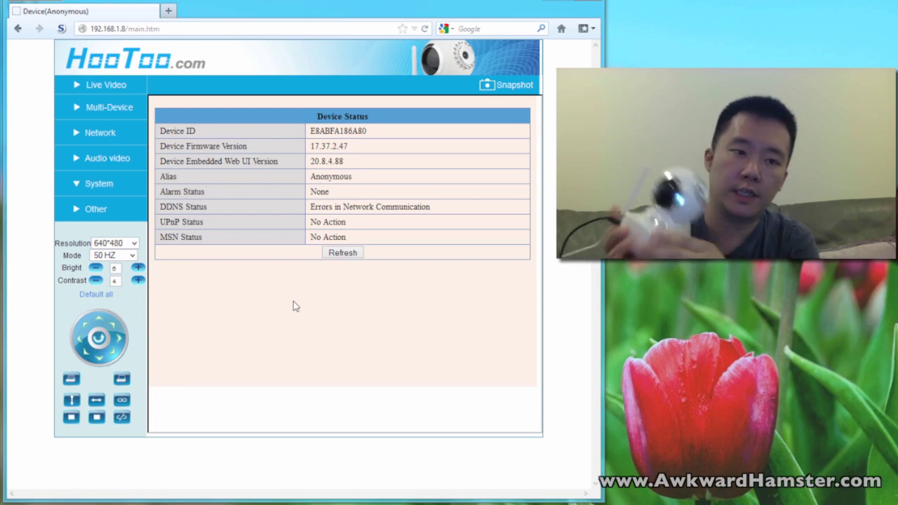
# Set Indicator Mode to Always off in System > Indicator Settings and submit
pyautogui.click(103, 188)
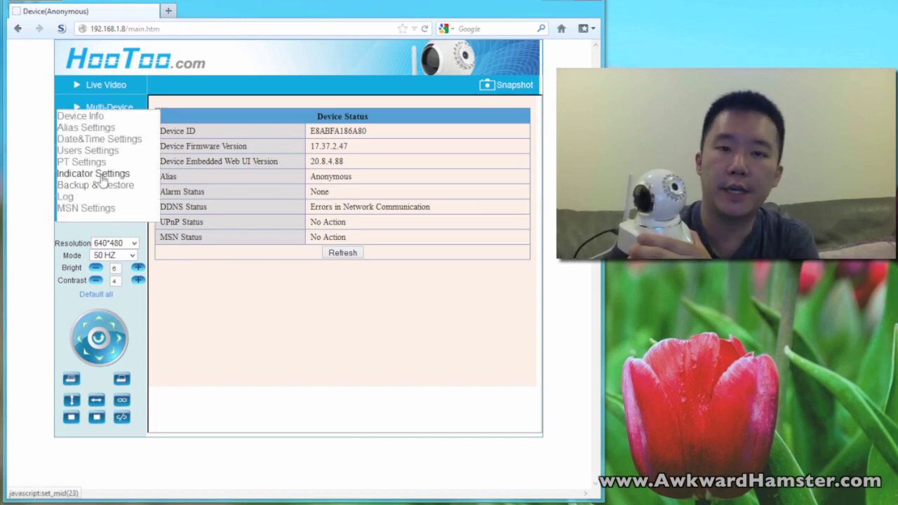
pyautogui.click(101, 175)
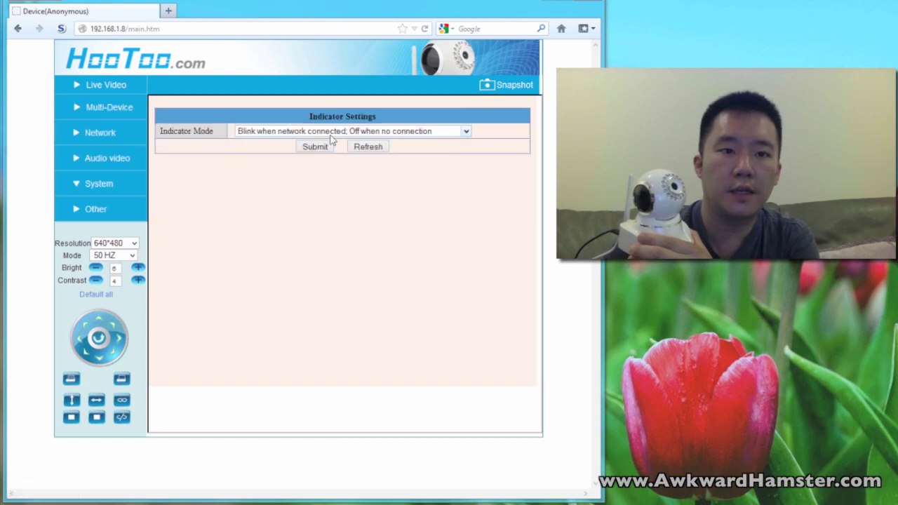
pyautogui.click(273, 136)
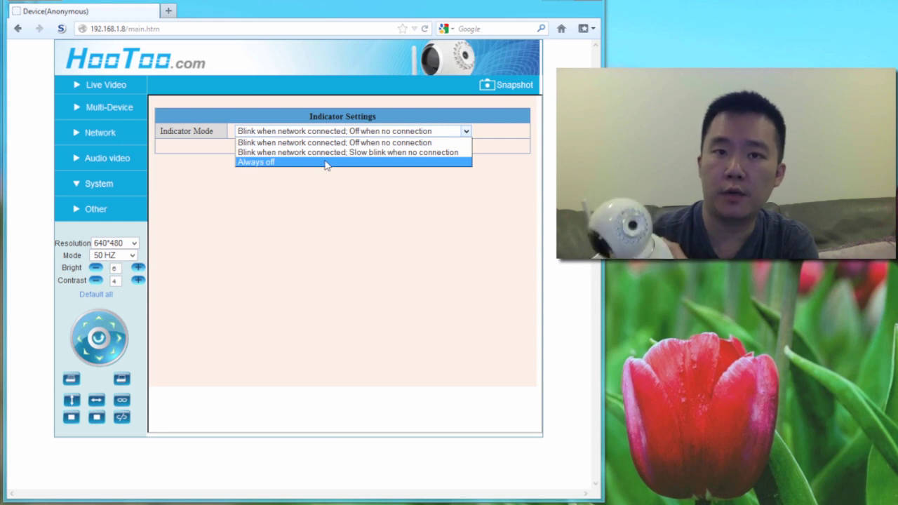
pyautogui.click(324, 162)
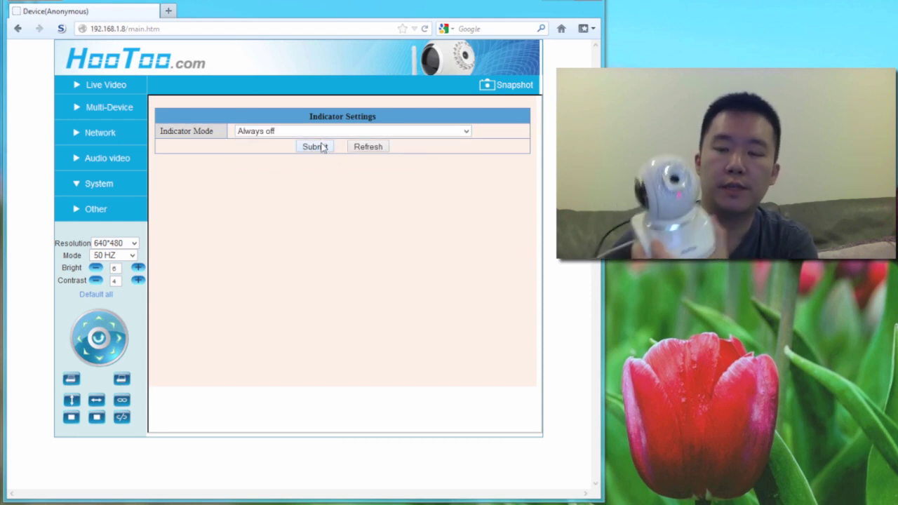
pyautogui.click(315, 147)
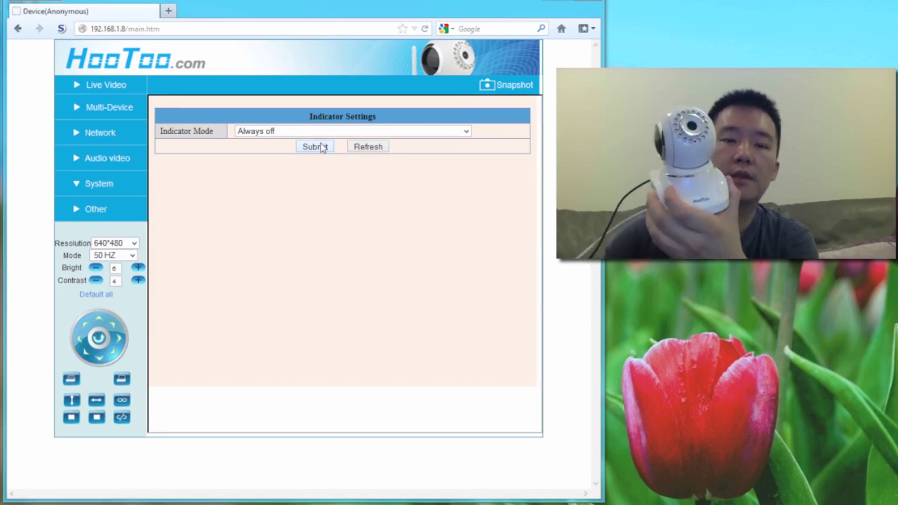